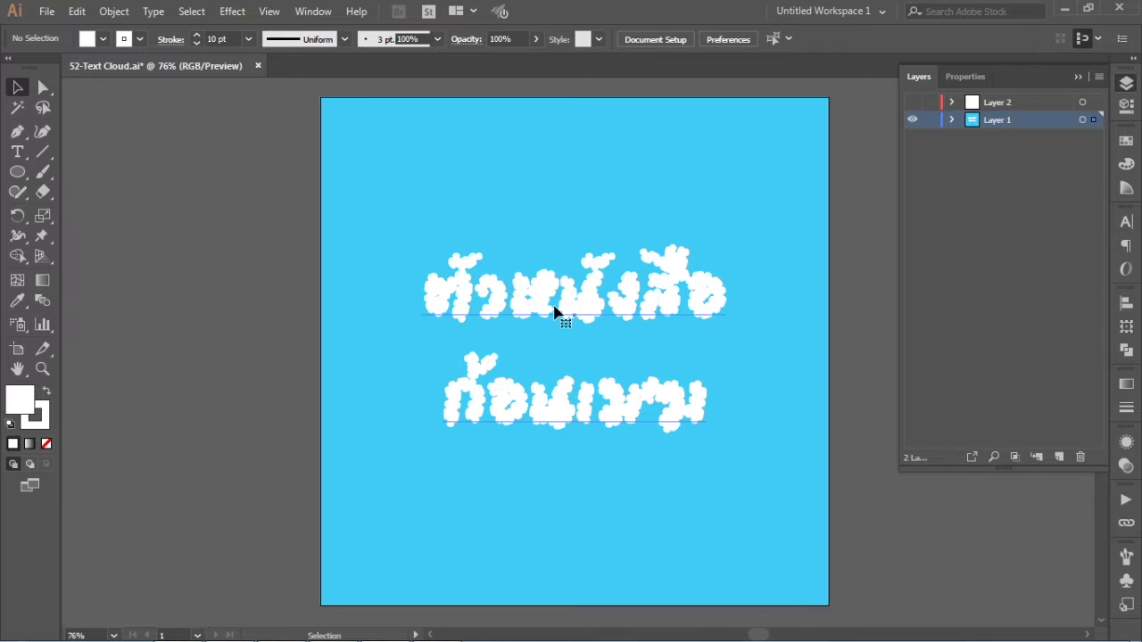
Step: Add a third cloud-text line 'แก้ไข' below the second line, then make Layer 2 visible
{"action": "double_click", "coordinate": [554, 312]}
{"action": "left_click", "coordinate": [632, 416]}
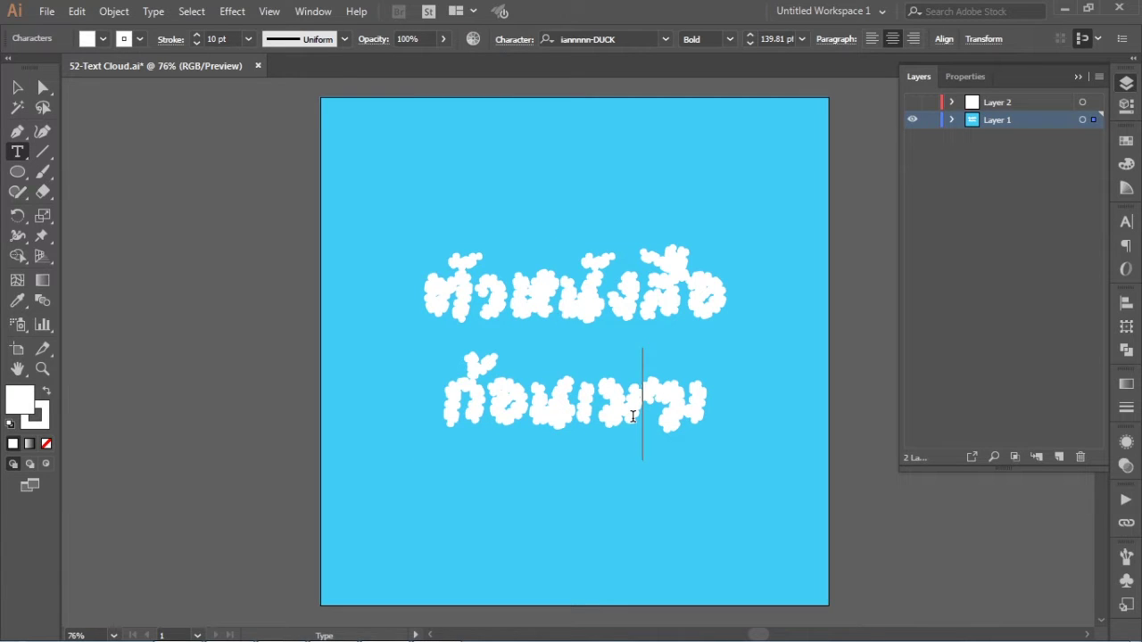
{"action": "key", "text": "End"}
{"action": "key", "text": "Return"}
{"action": "type", "text": "หก้"}
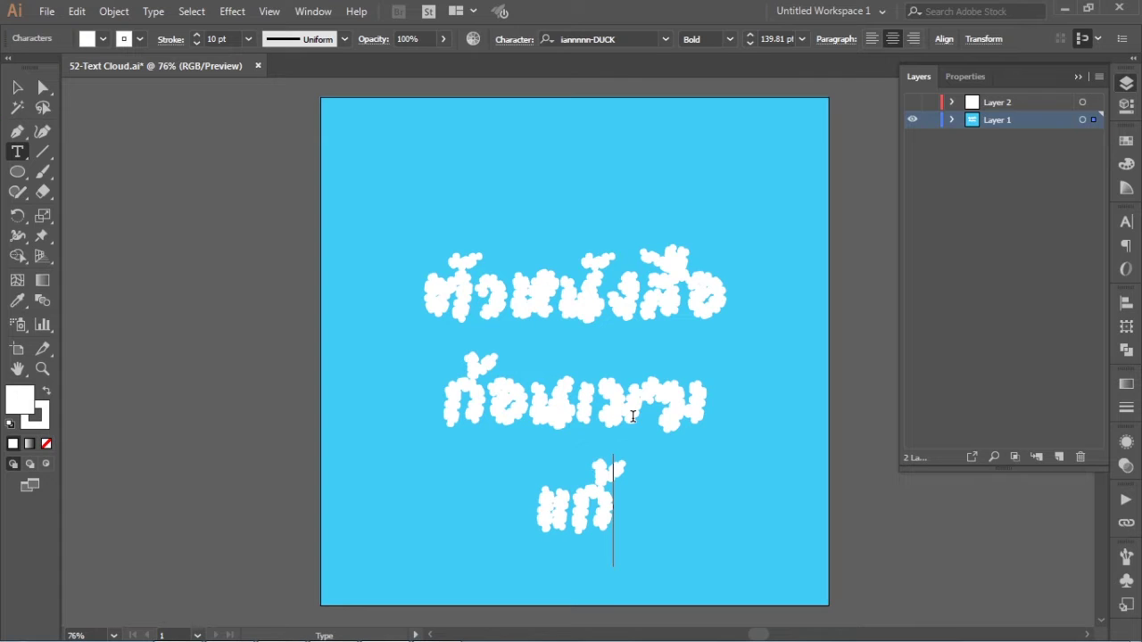
{"action": "type", "text": "ไข"}
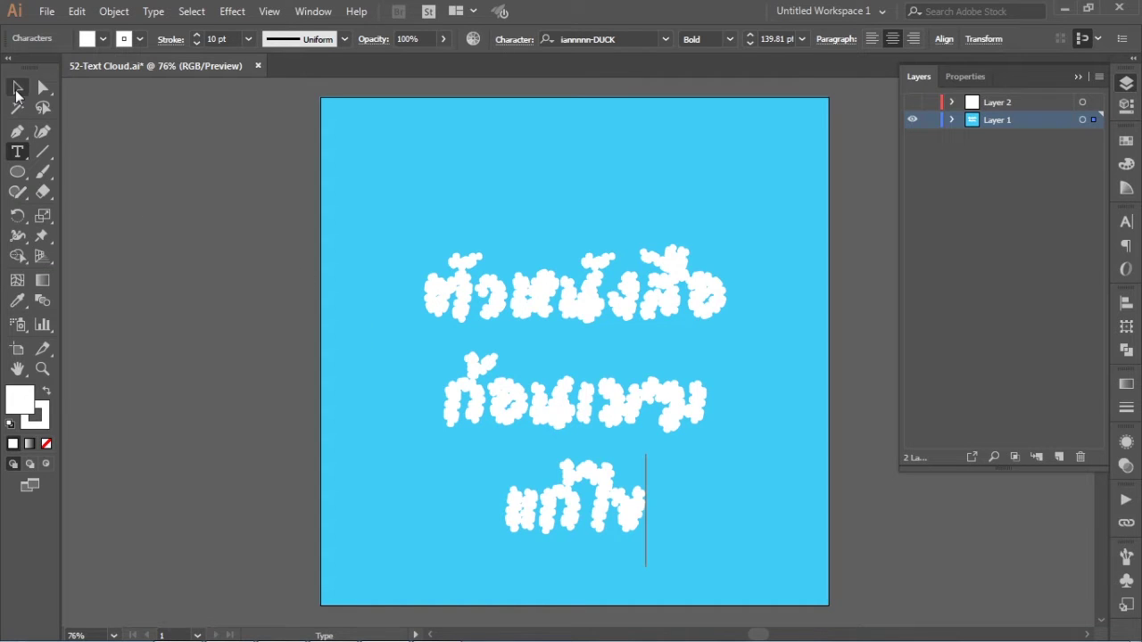
{"action": "left_click", "coordinate": [17, 86]}
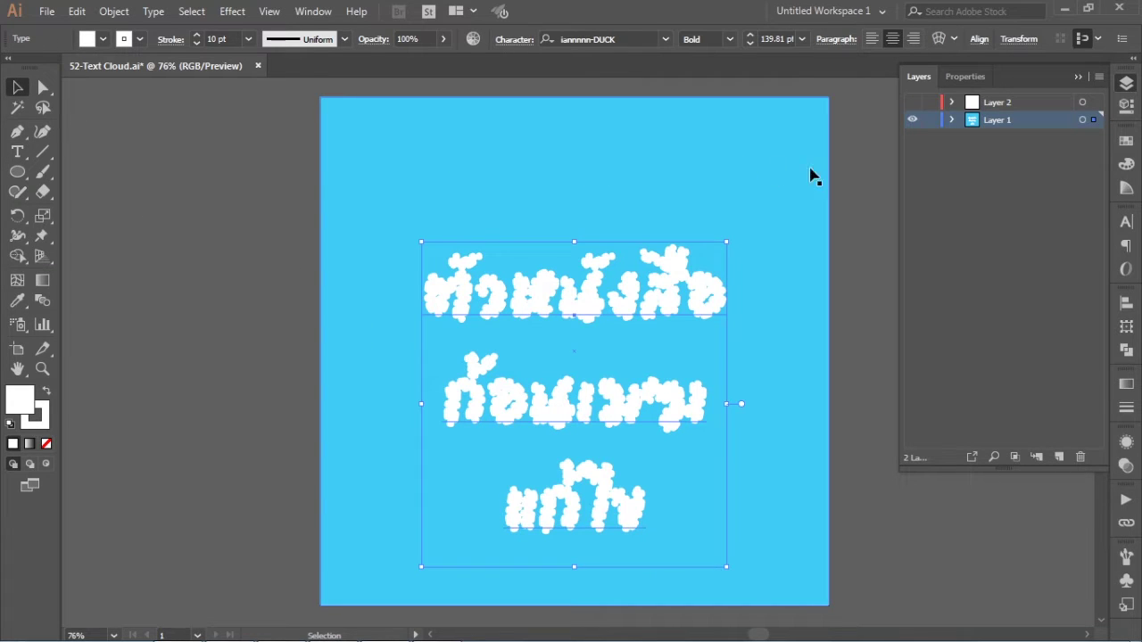
{"action": "left_click", "coordinate": [912, 102]}
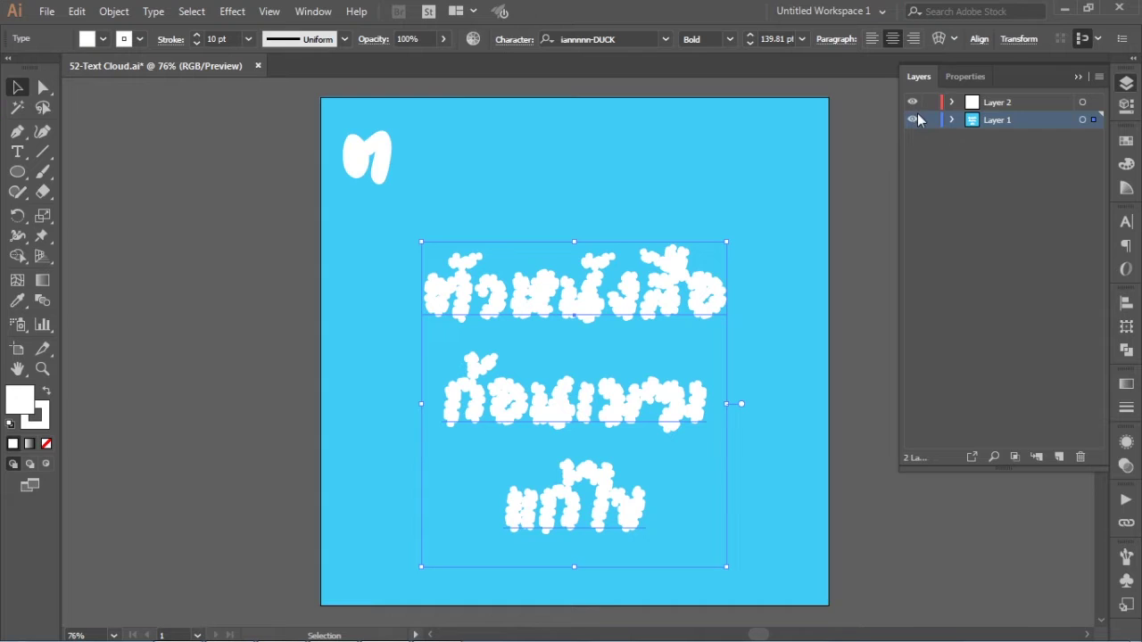
Step: Hide Layer 1, make Layer 2 active, and reset colours to default black and white
{"action": "left_click", "coordinate": [911, 119]}
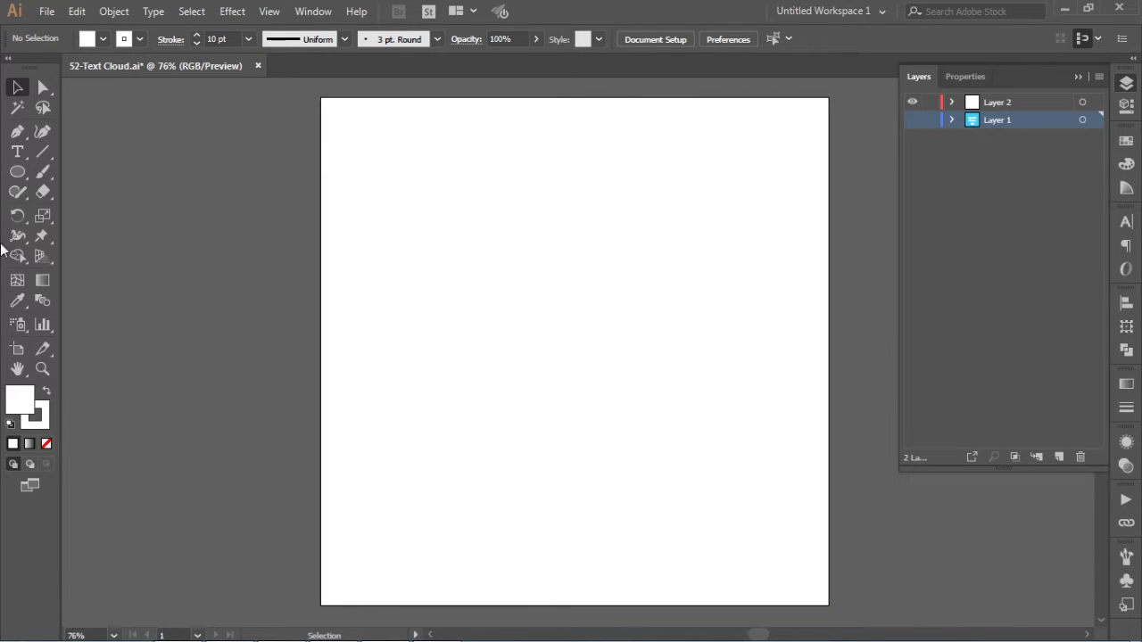
{"action": "left_click", "coordinate": [19, 152]}
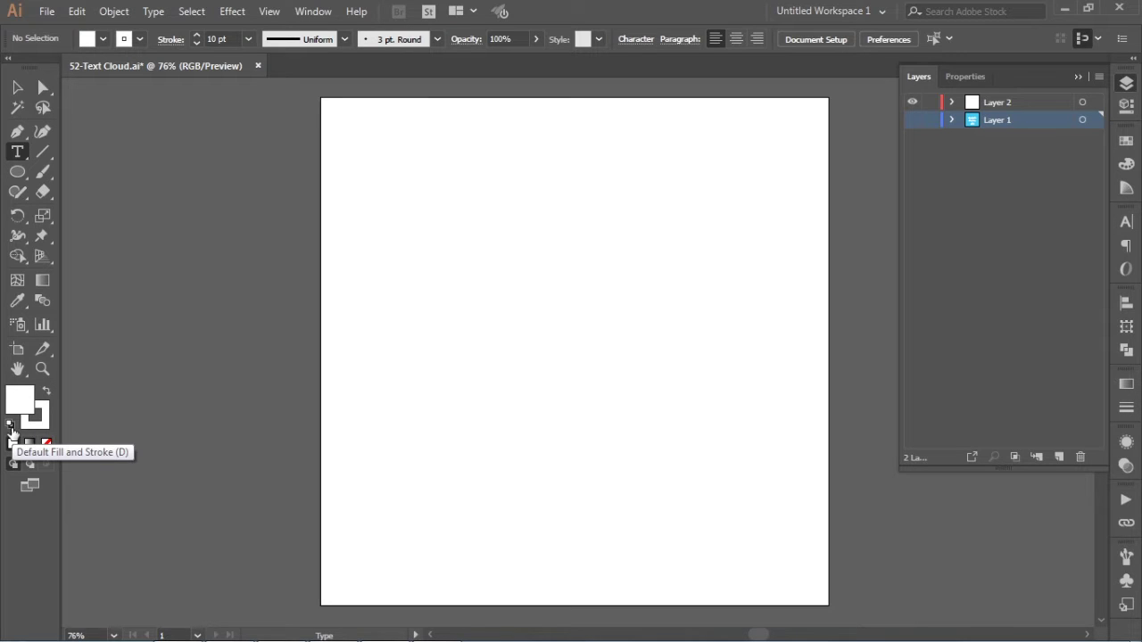
{"action": "left_click", "coordinate": [1035, 102]}
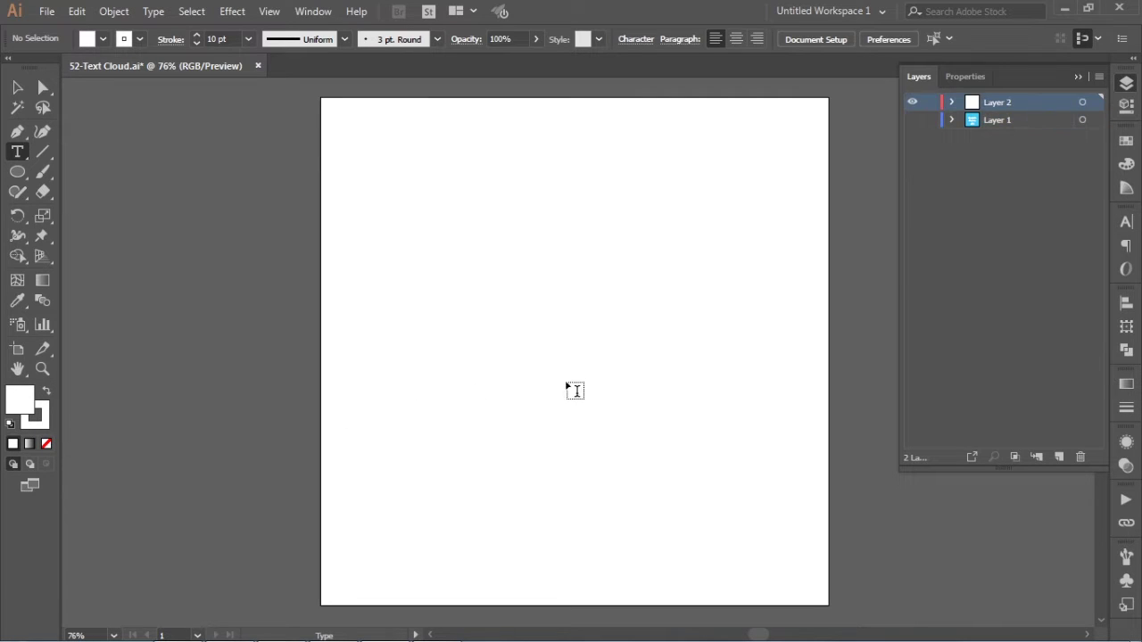
{"action": "left_click", "coordinate": [10, 425]}
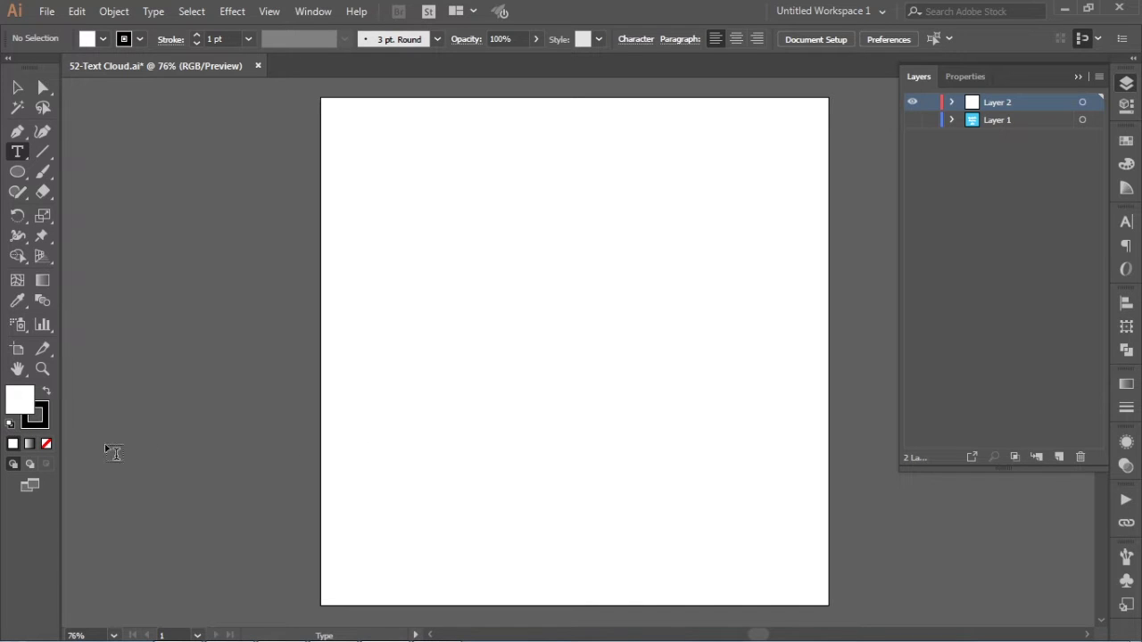
Step: Create a new 'Text' object near the artboard centre and enlarge it to about 89 pt
{"action": "left_click", "coordinate": [548, 367]}
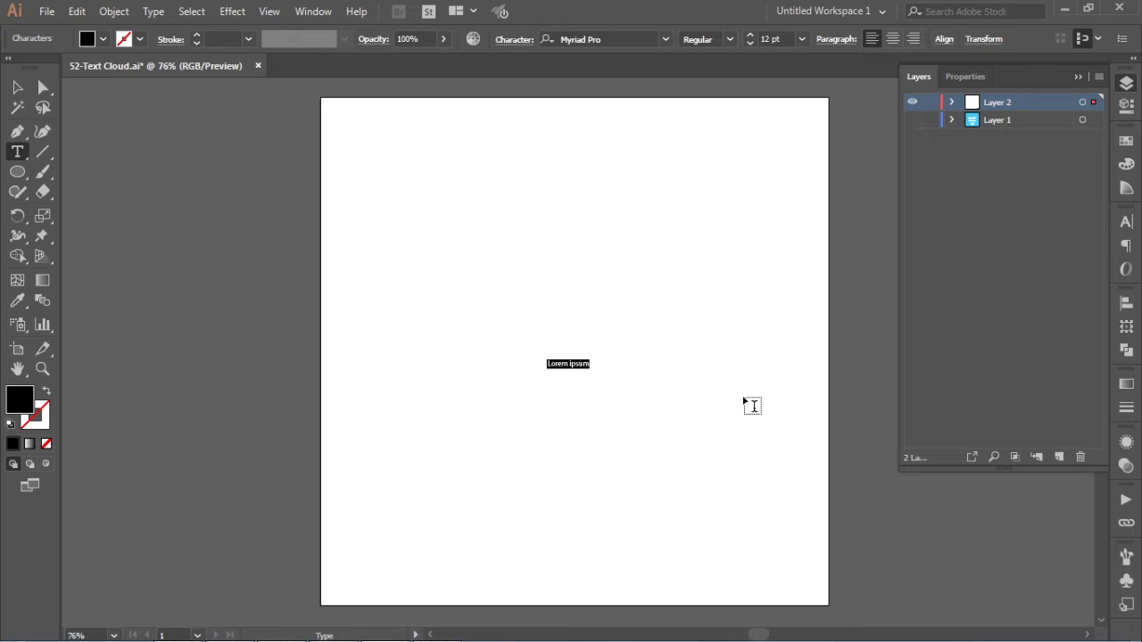
{"action": "key", "text": "BackSpace"}
{"action": "type", "text": "Te"}
{"action": "type", "text": "xt"}
{"action": "left_click", "coordinate": [18, 87]}
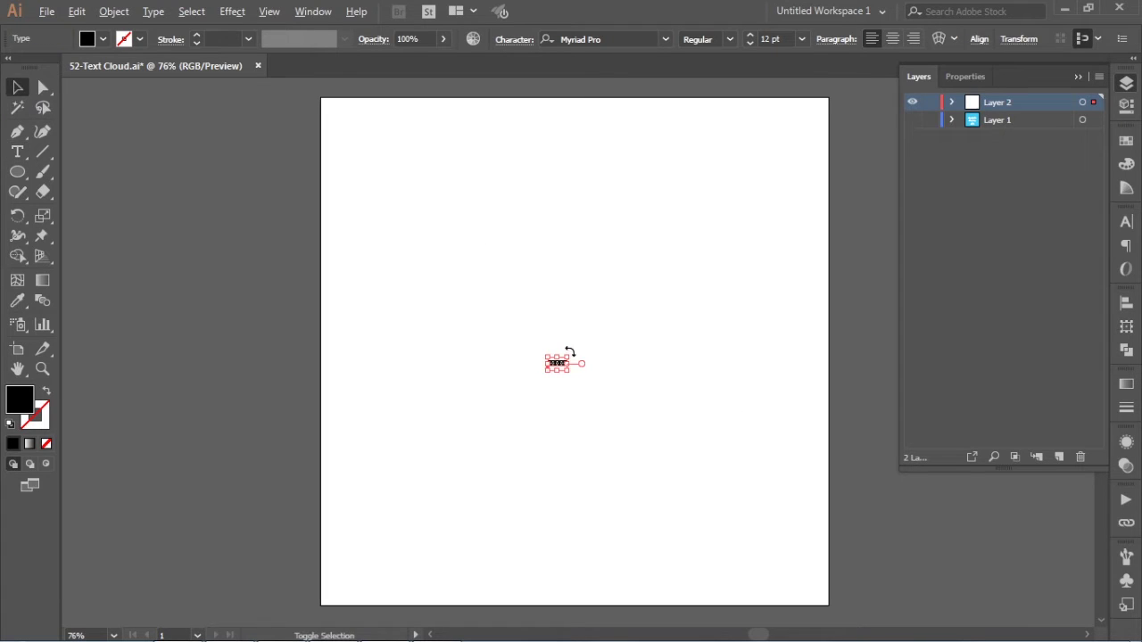
{"action": "left_click_drag", "start_coordinate": [568, 359], "coordinate": [629, 317]}
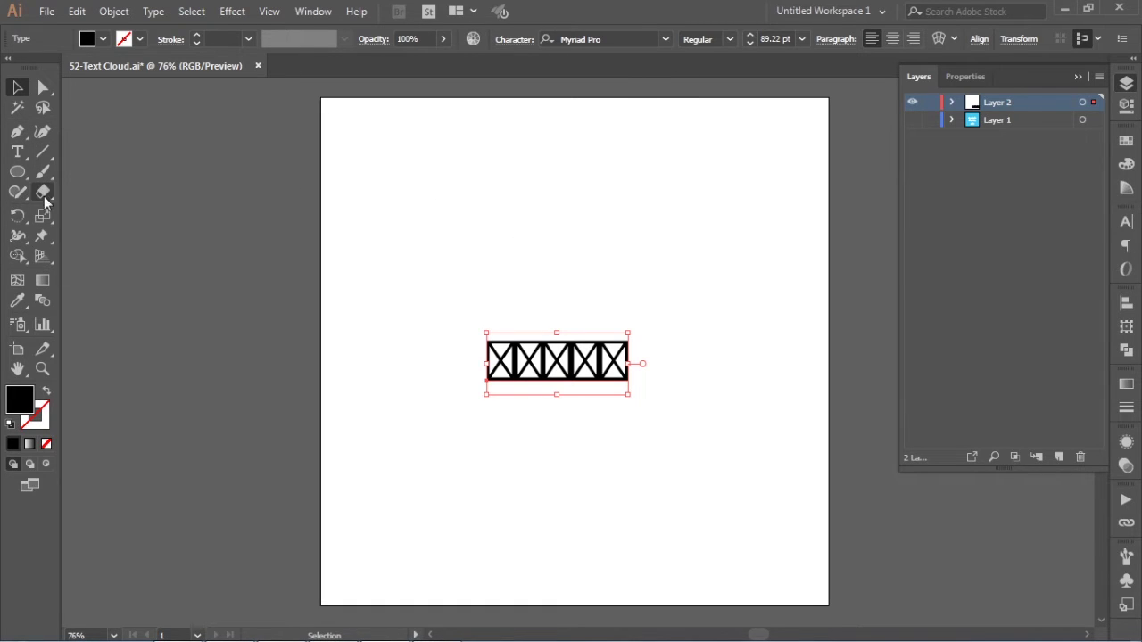
Step: Eyedropper the cloud text's styling onto the new text: iannnnn-DUCK Bold with 10 pt stroke
{"action": "left_click", "coordinate": [259, 288]}
{"action": "key", "text": "i"}
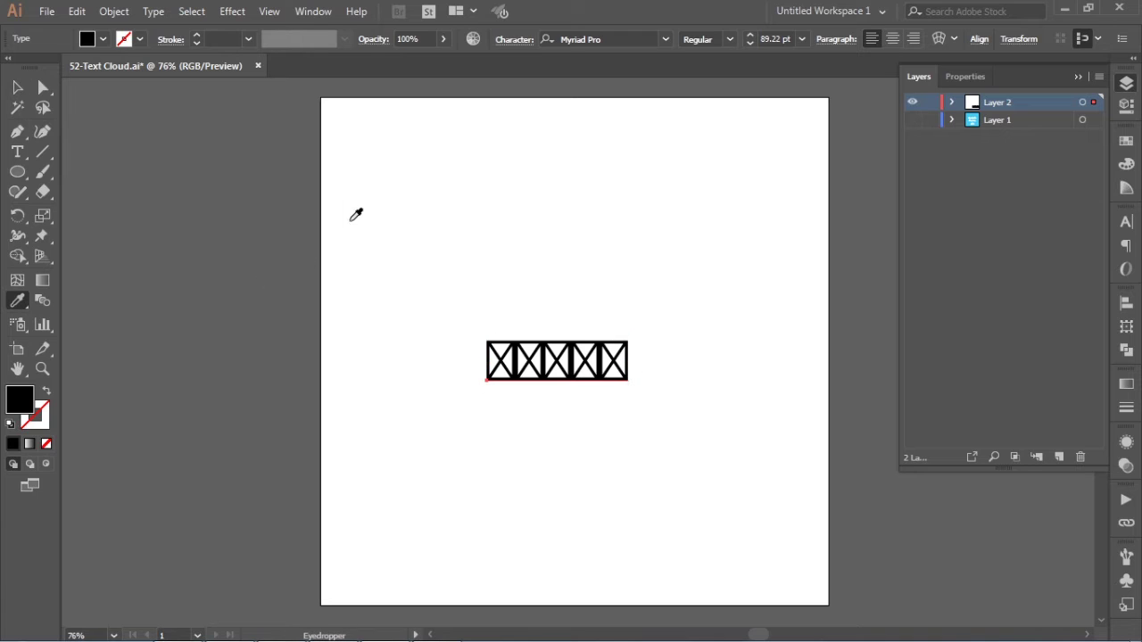
{"action": "left_click", "coordinate": [368, 163]}
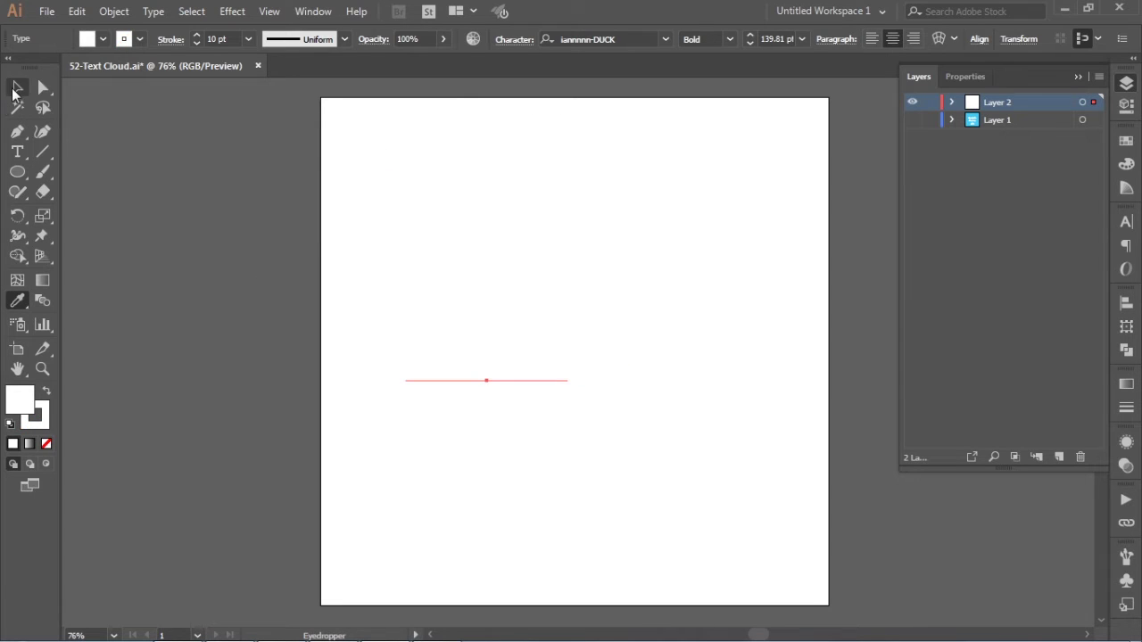
{"action": "key", "text": "v"}
Step: Set the text's fill and stroke to black and shift it up and right toward centre
{"action": "left_click", "coordinate": [104, 39]}
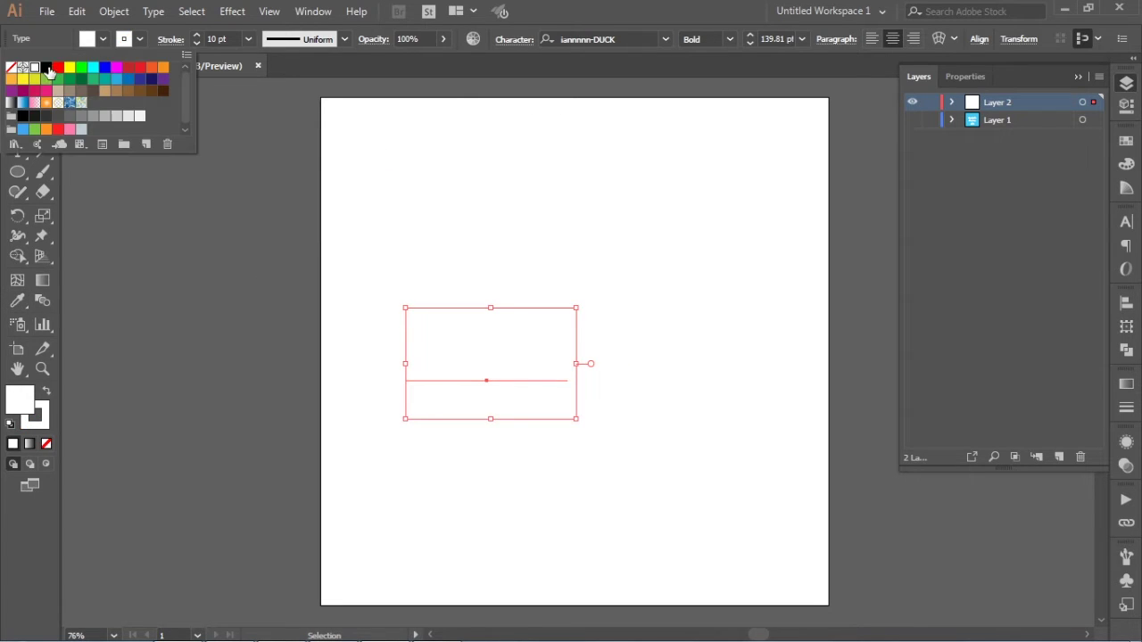
{"action": "left_click", "coordinate": [46, 67]}
{"action": "left_click", "coordinate": [140, 39]}
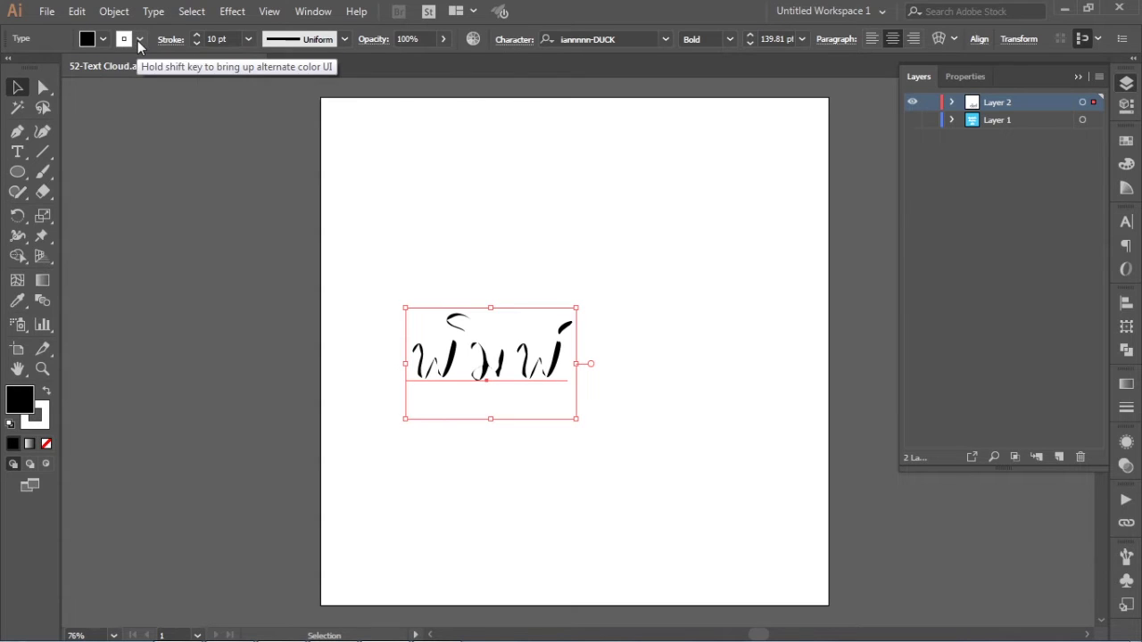
{"action": "left_click", "coordinate": [140, 39]}
{"action": "left_click", "coordinate": [46, 67]}
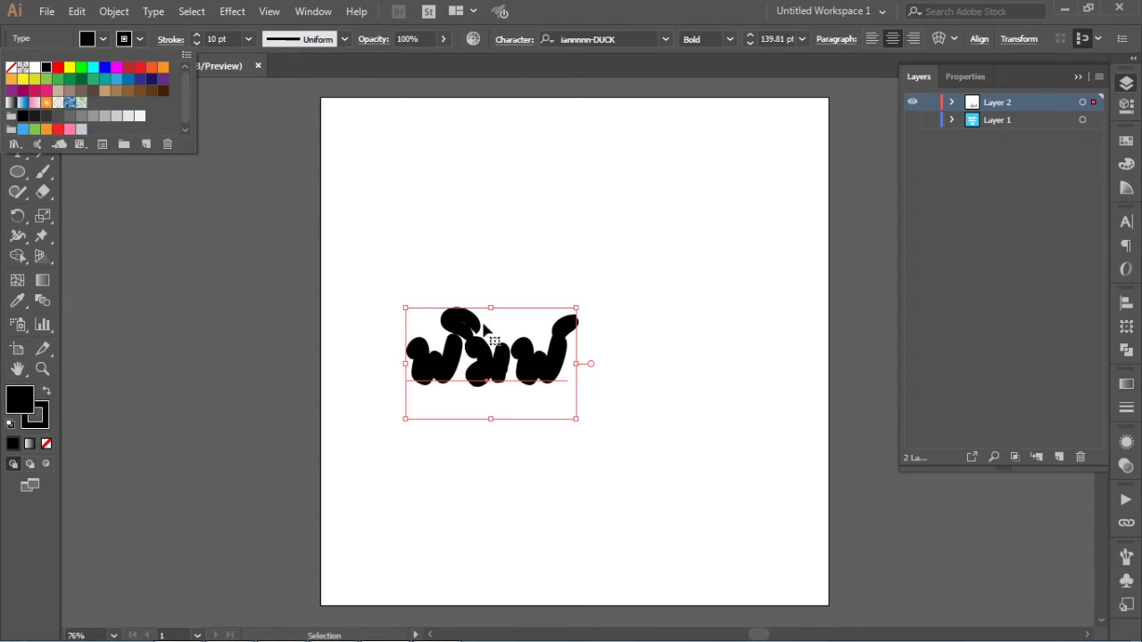
{"action": "left_click", "coordinate": [502, 367]}
{"action": "left_click_drag", "start_coordinate": [572, 357], "coordinate": [644, 327]}
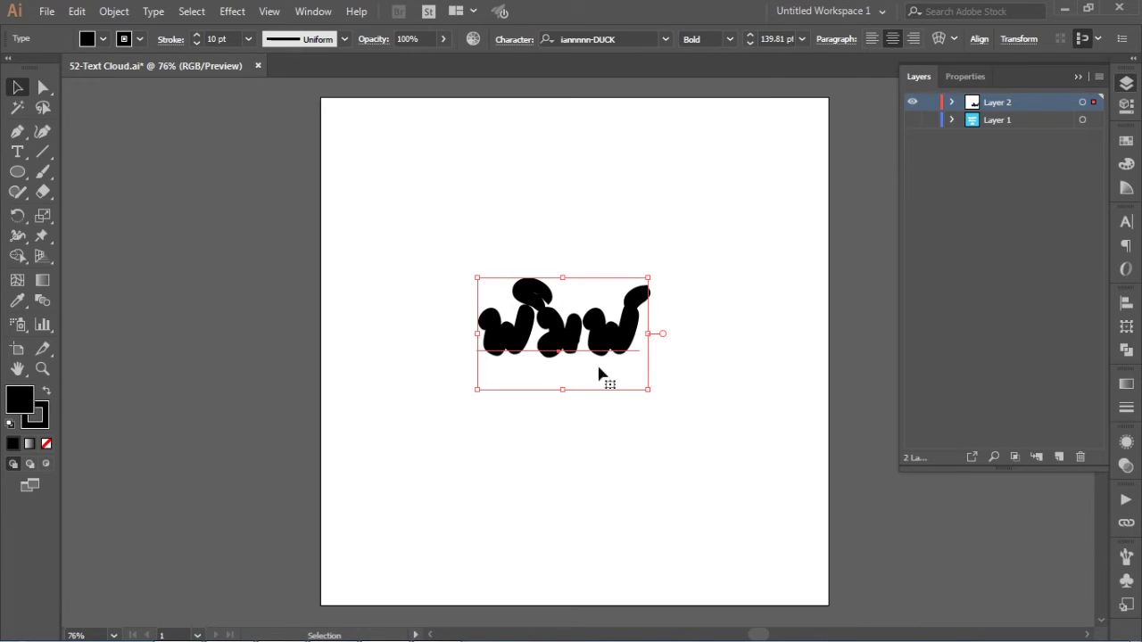
Step: Give the black text a round-cap dashed stroke with 2 pt dash and 10 pt gap
{"action": "left_click", "coordinate": [40, 425]}
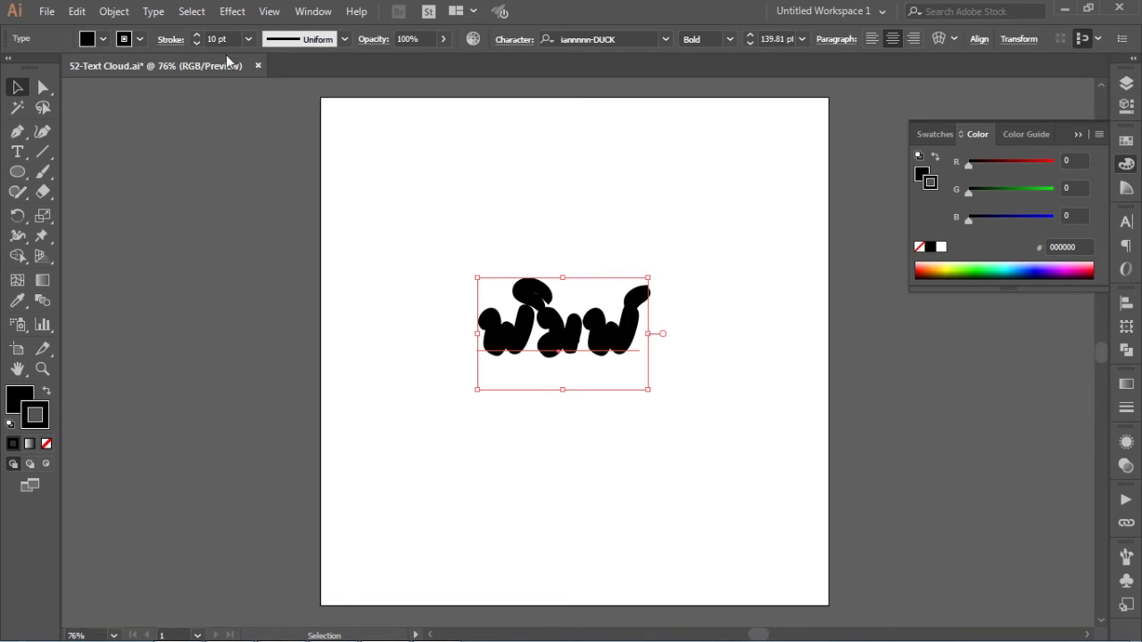
{"action": "left_click", "coordinate": [16, 401]}
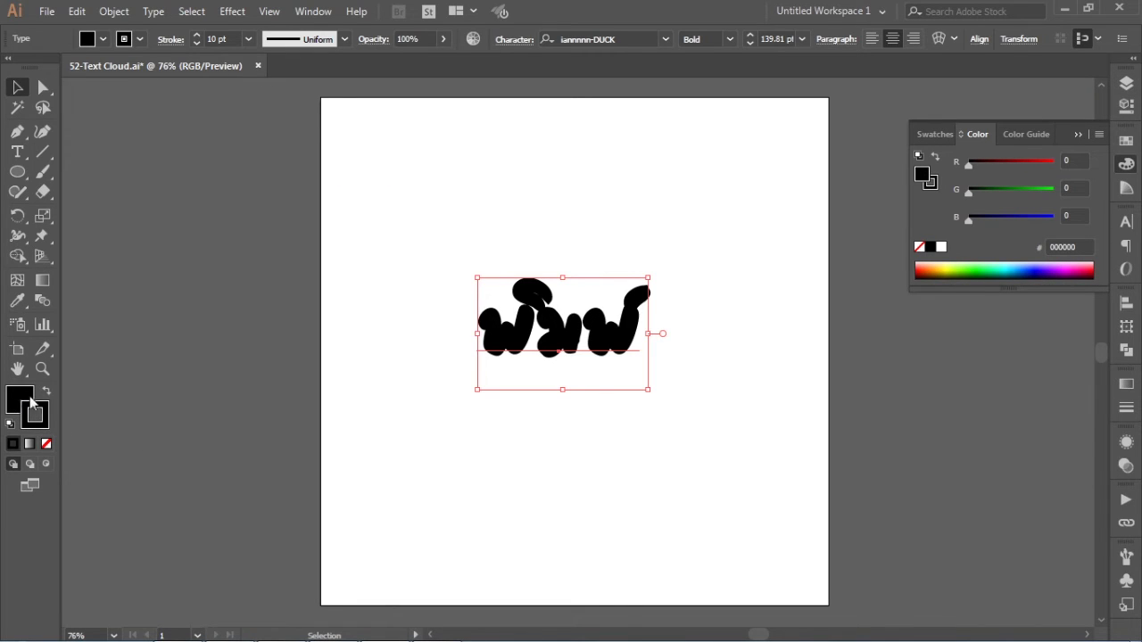
{"action": "left_click", "coordinate": [703, 363]}
{"action": "key", "text": "ctrl+a"}
{"action": "left_click", "coordinate": [1127, 409]}
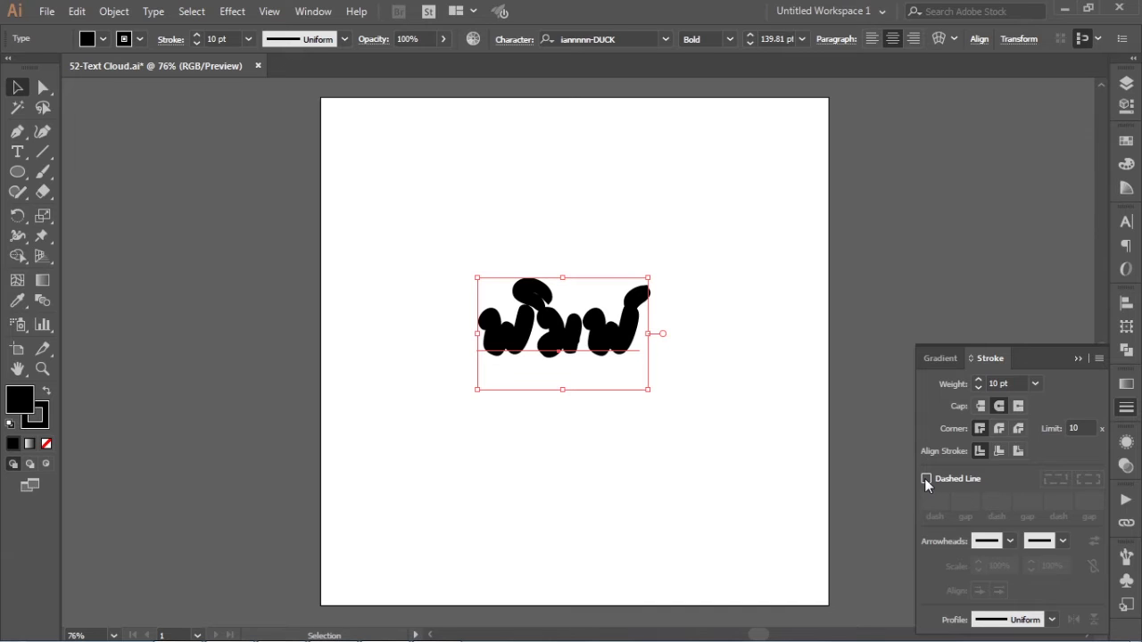
{"action": "left_click", "coordinate": [926, 480]}
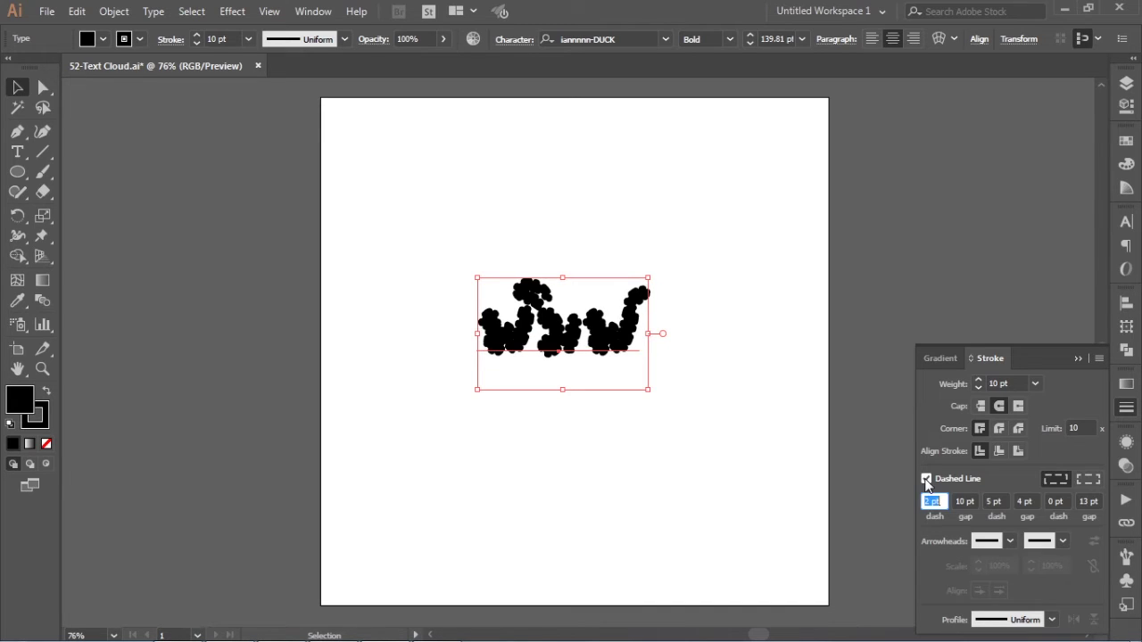
{"action": "left_click", "coordinate": [730, 482]}
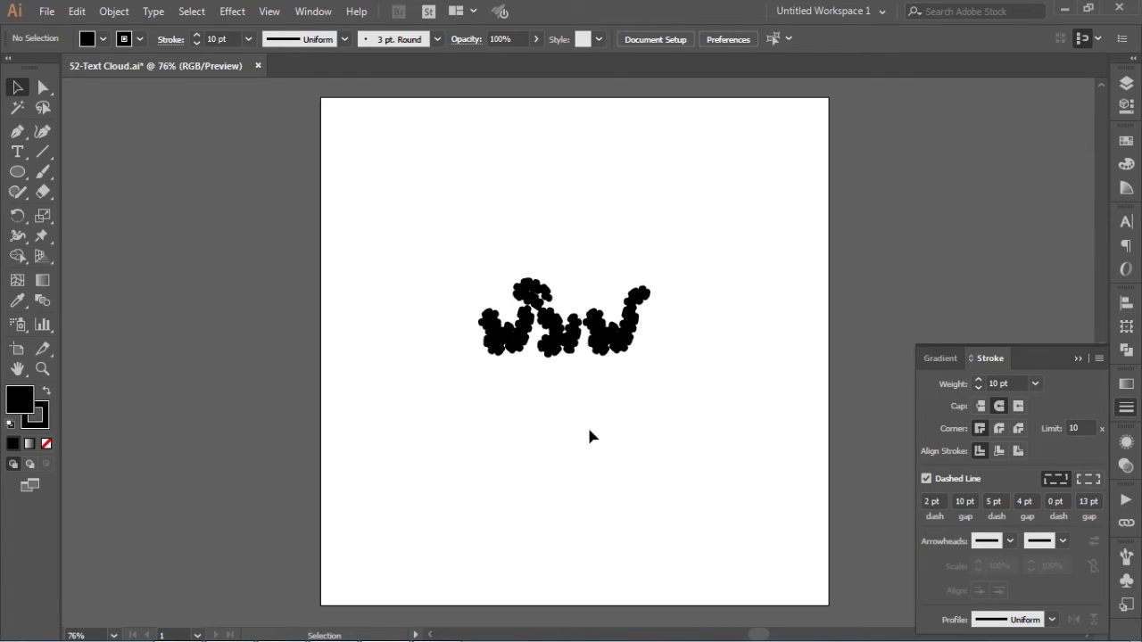
Step: Set both the Thai text's fill and stroke to RGB Blue from the Swatches
{"action": "key", "text": "ctrl+a"}
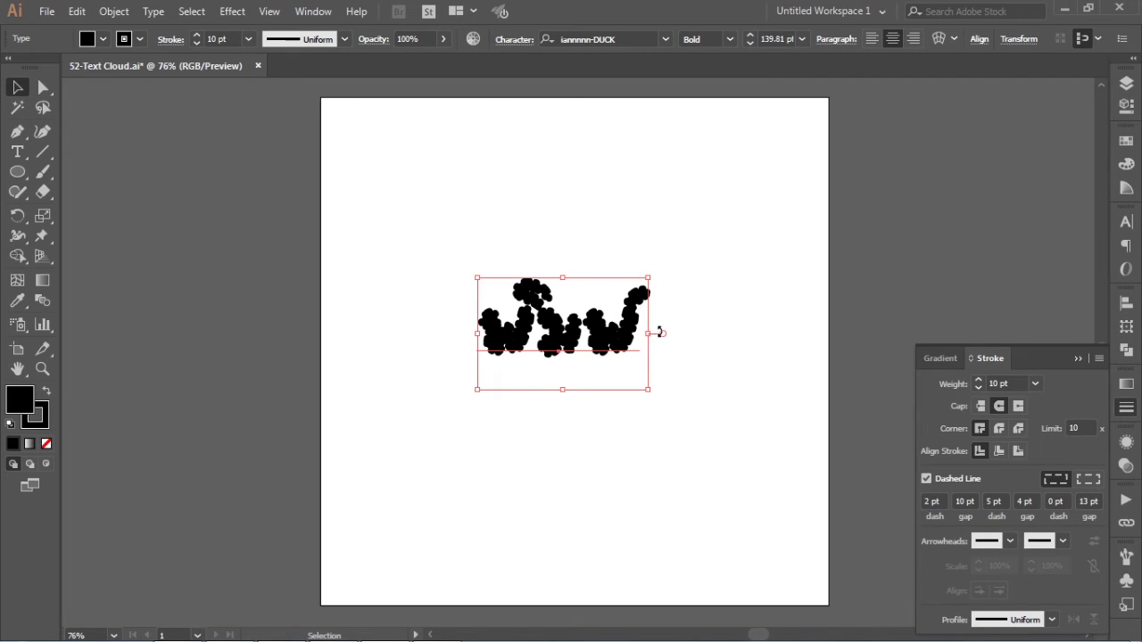
{"action": "left_click", "coordinate": [382, 170]}
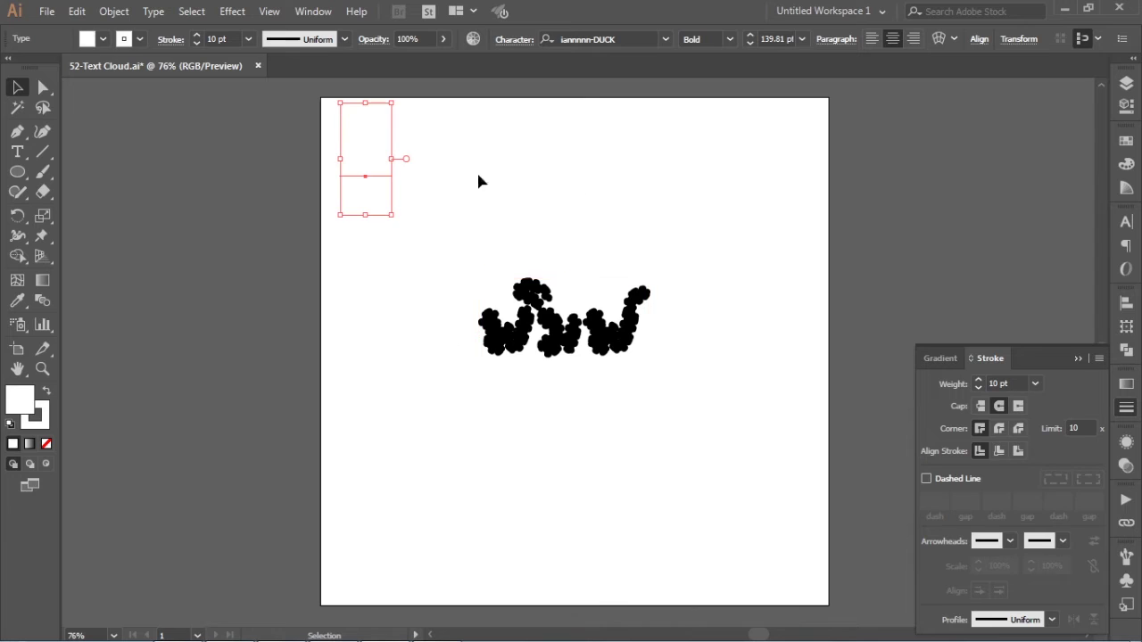
{"action": "left_click", "coordinate": [573, 329]}
{"action": "left_click", "coordinate": [1125, 140]}
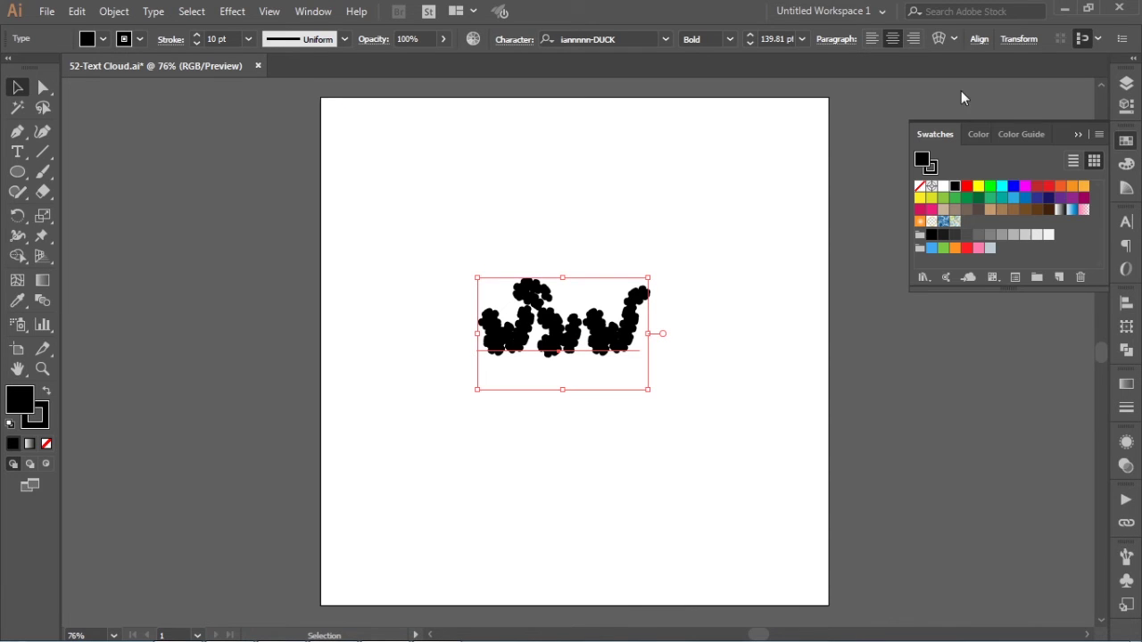
{"action": "left_click", "coordinate": [1014, 187]}
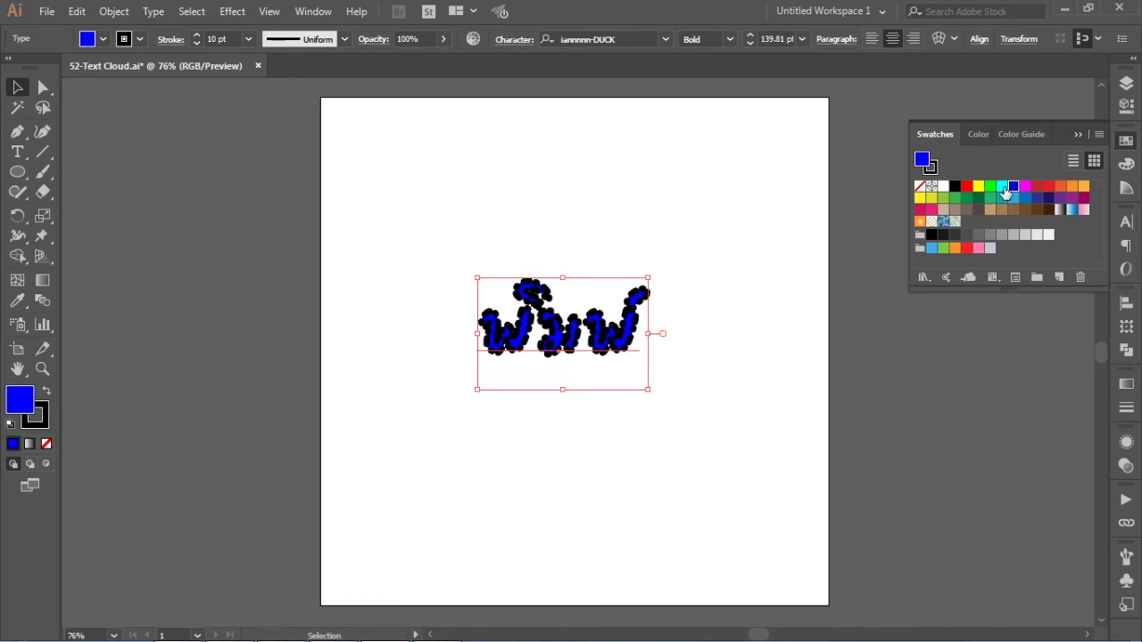
{"action": "left_click", "coordinate": [930, 170]}
{"action": "left_click", "coordinate": [683, 301]}
Step: Move the blue text about 62 px higher and place the cursor after its last letter
{"action": "left_click_drag", "start_coordinate": [573, 342], "coordinate": [577, 303]}
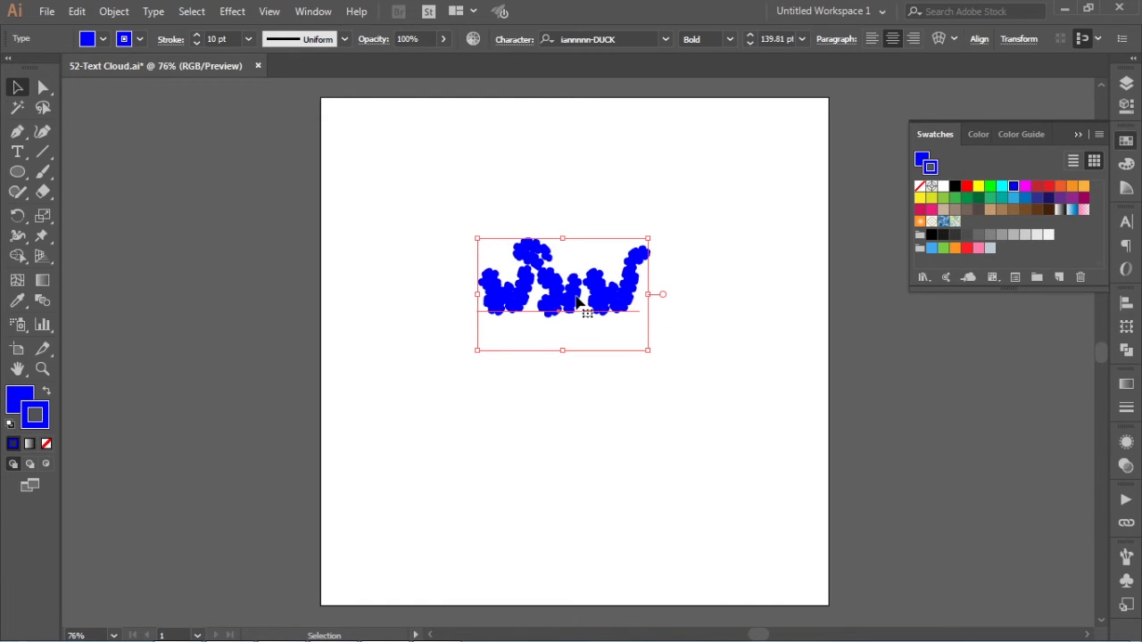
{"action": "double_click", "coordinate": [577, 303]}
{"action": "left_click", "coordinate": [652, 312]}
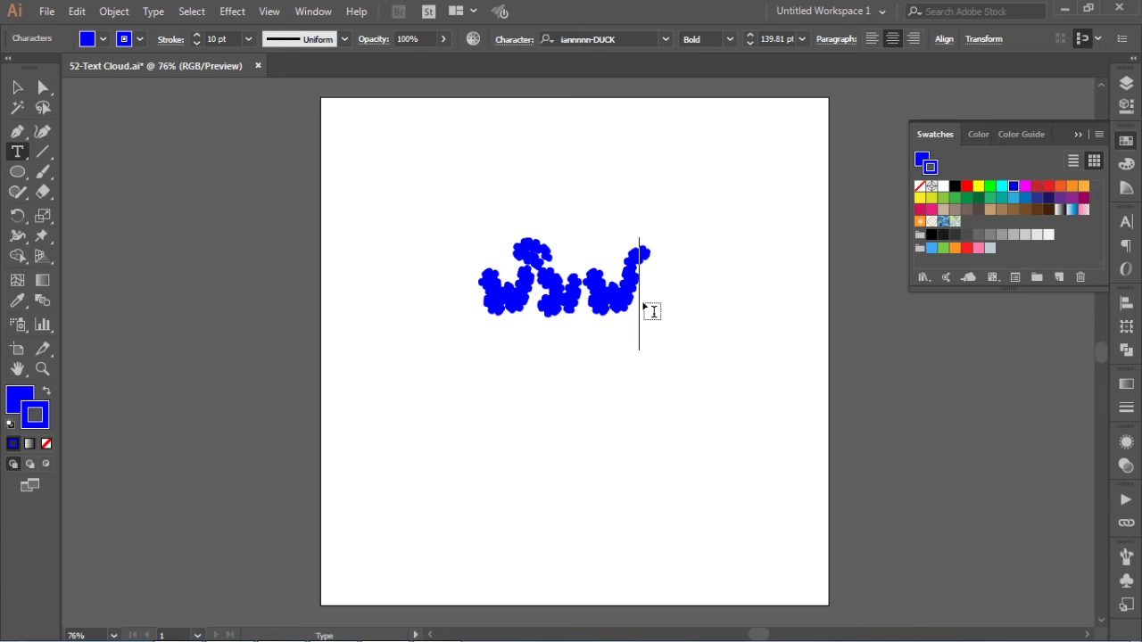
Step: Add a second line '123456789' under the Thai word and nudge the block up and right
{"action": "key", "text": "Return"}
{"action": "type", "text": "12"}
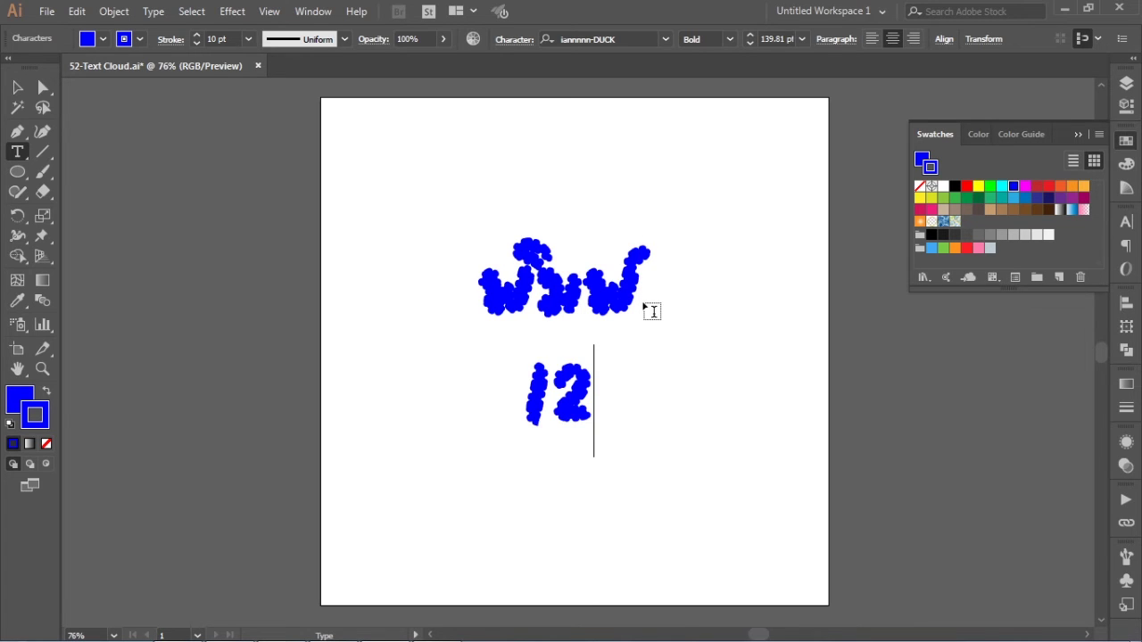
{"action": "type", "text": "3456"}
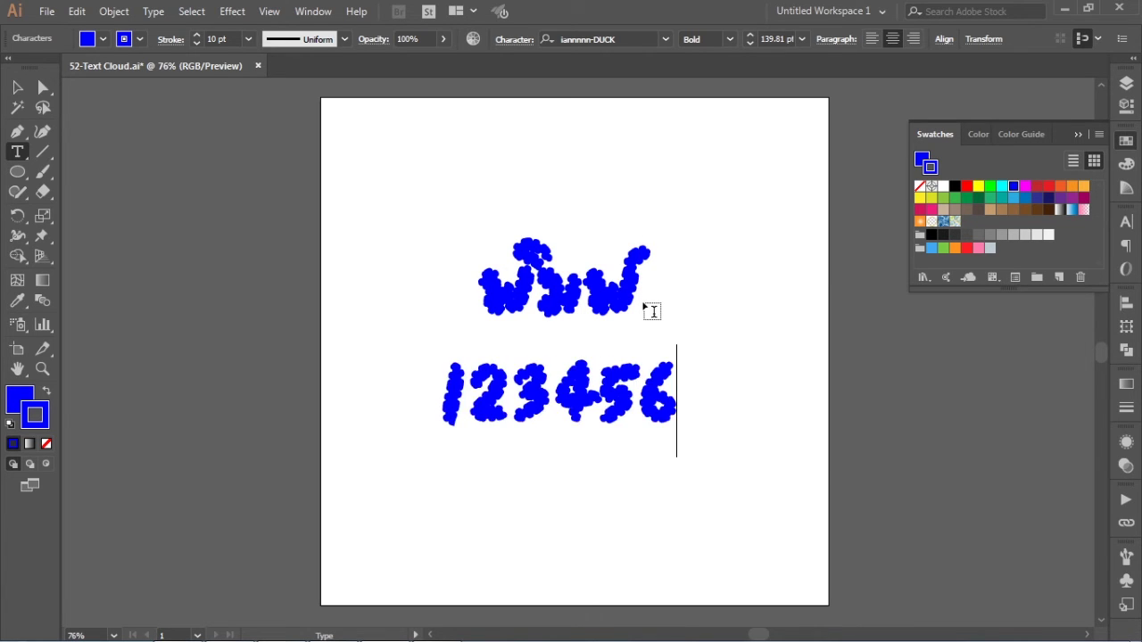
{"action": "type", "text": "789"}
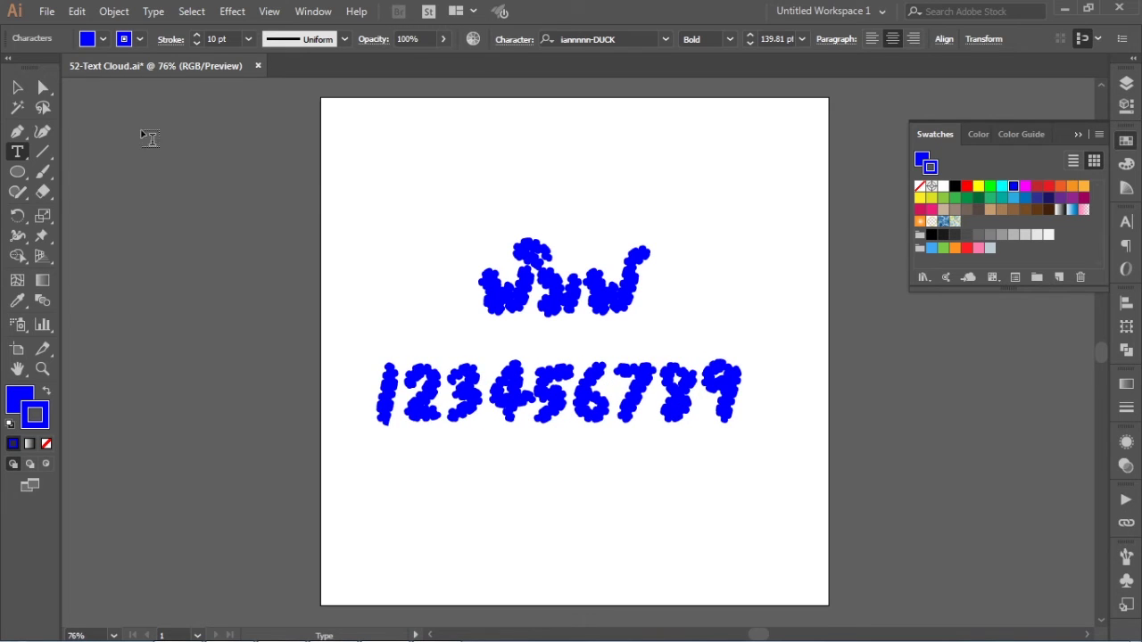
{"action": "left_click", "coordinate": [17, 88]}
{"action": "left_click", "coordinate": [635, 313]}
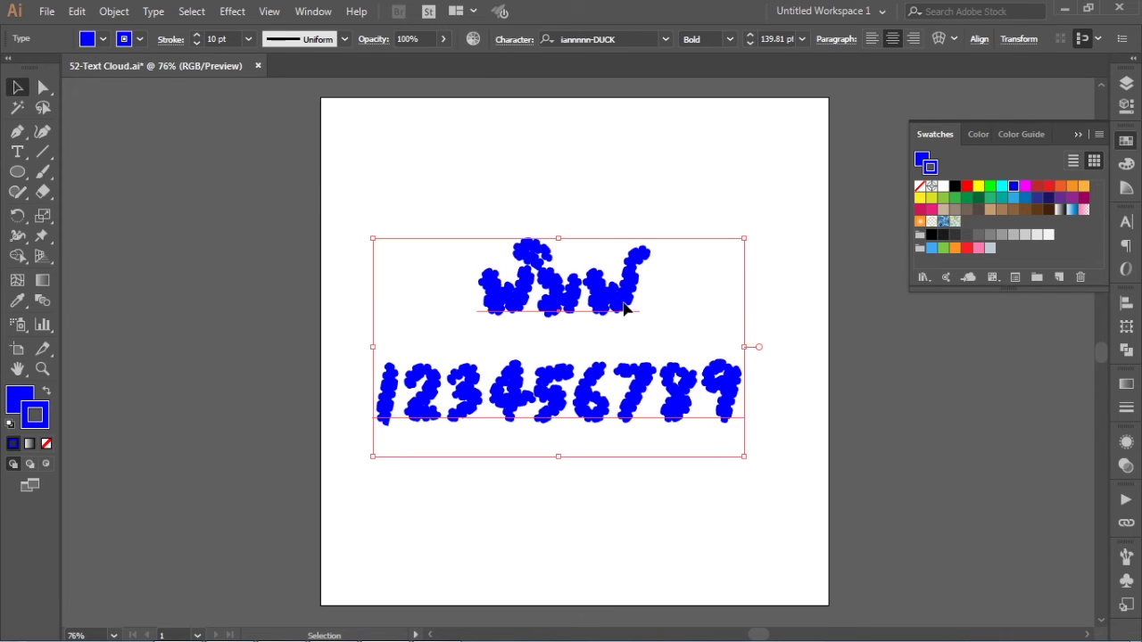
{"action": "left_click_drag", "start_coordinate": [624, 308], "coordinate": [640, 277]}
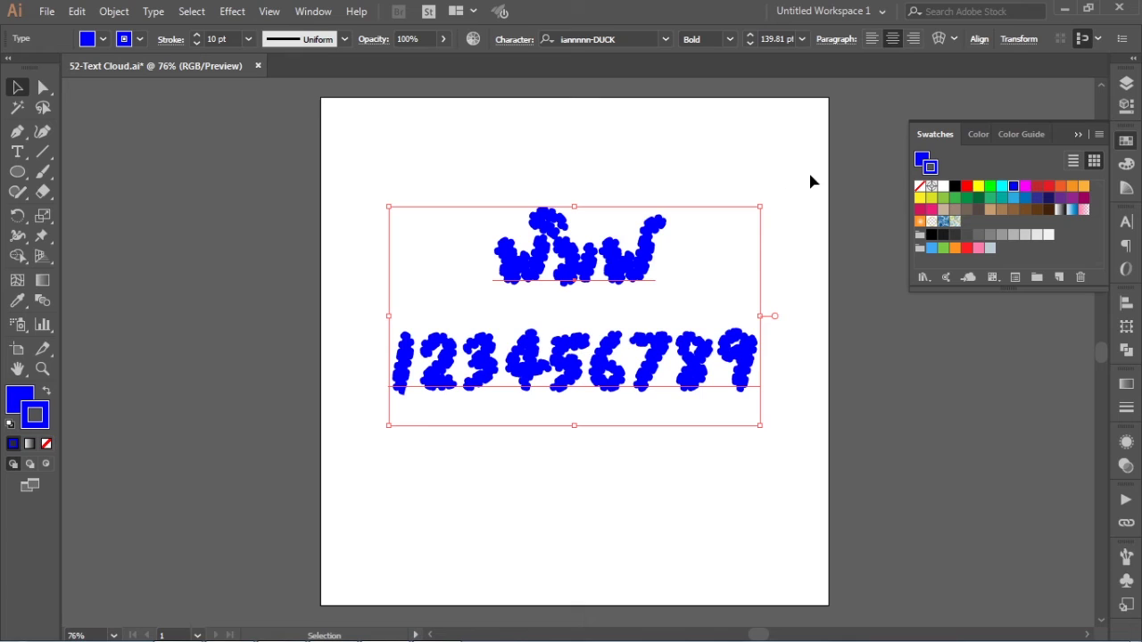
{"action": "left_click", "coordinate": [661, 40]}
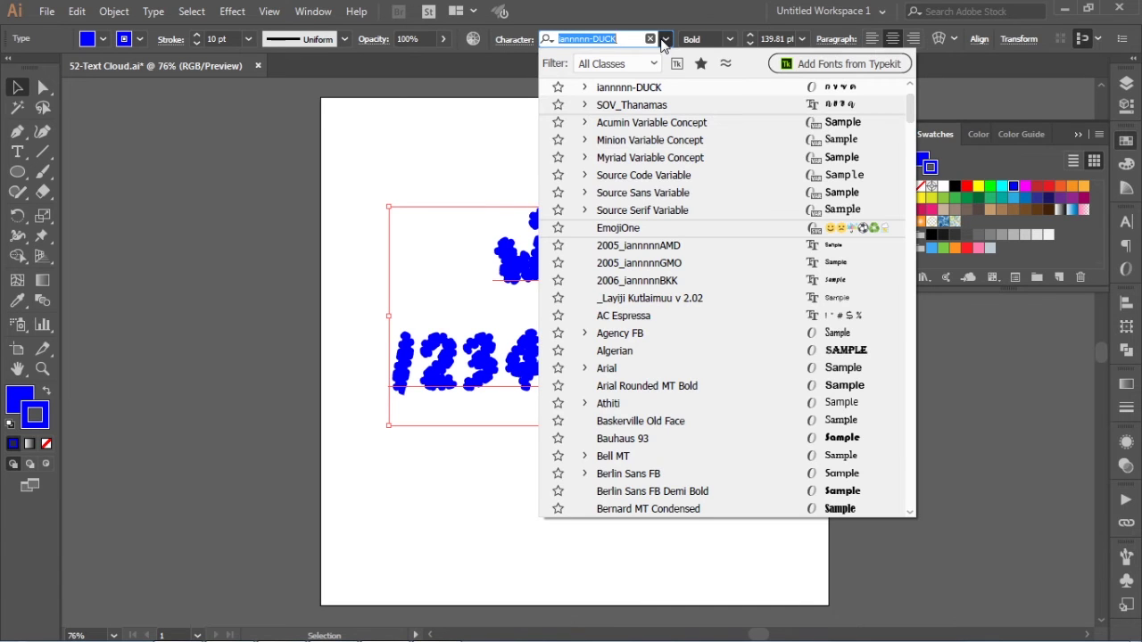
{"action": "left_click", "coordinate": [655, 107]}
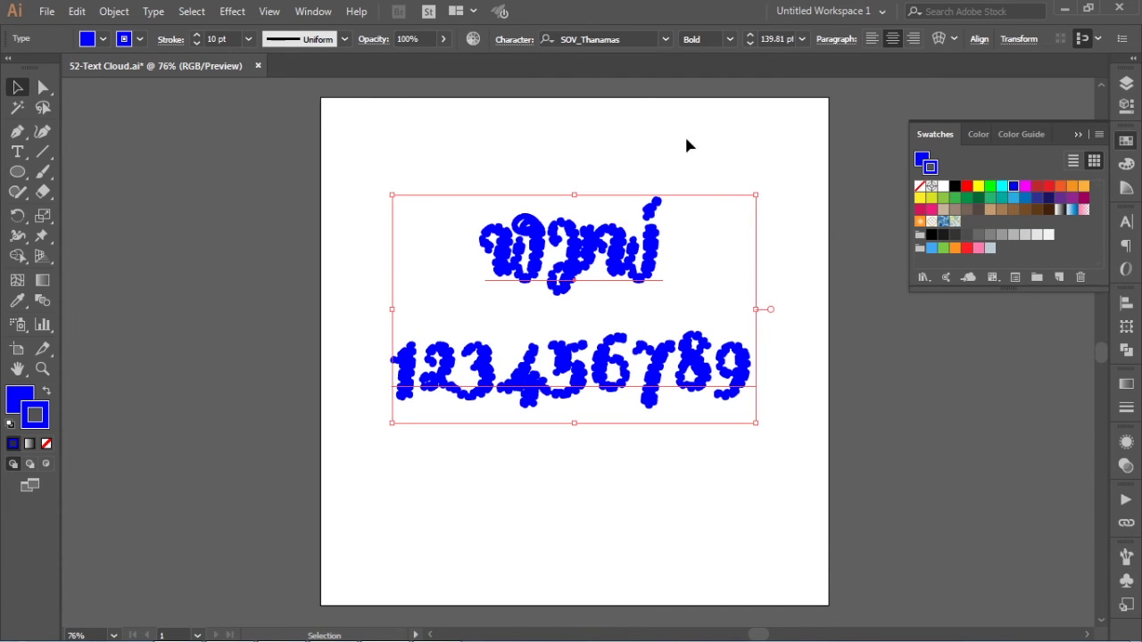
{"action": "left_click", "coordinate": [664, 39]}
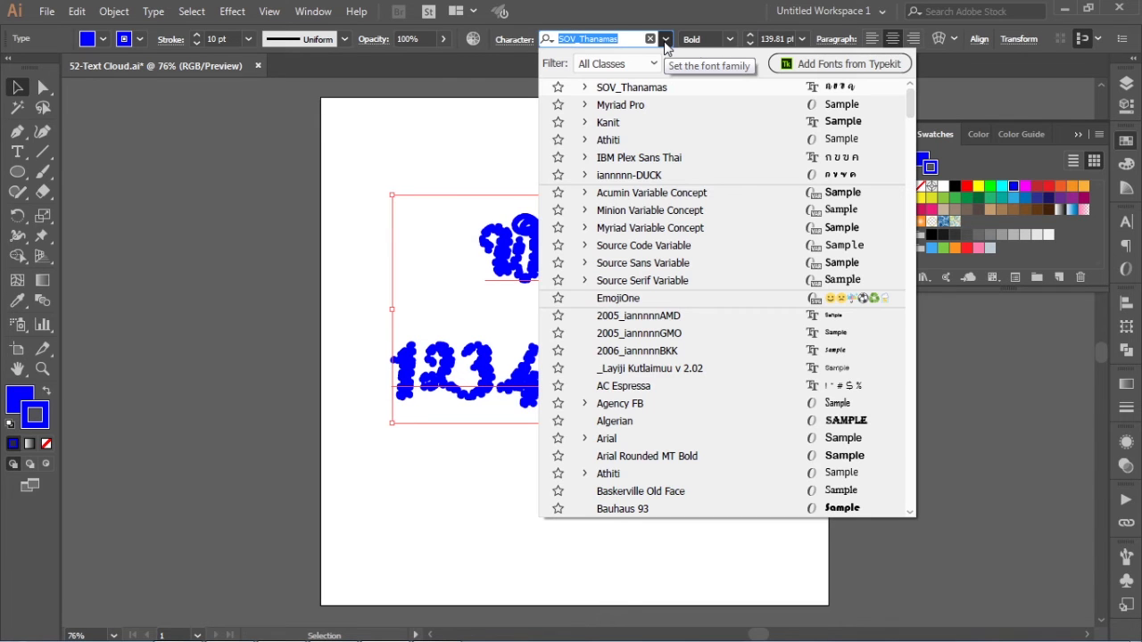
{"action": "left_click", "coordinate": [612, 122]}
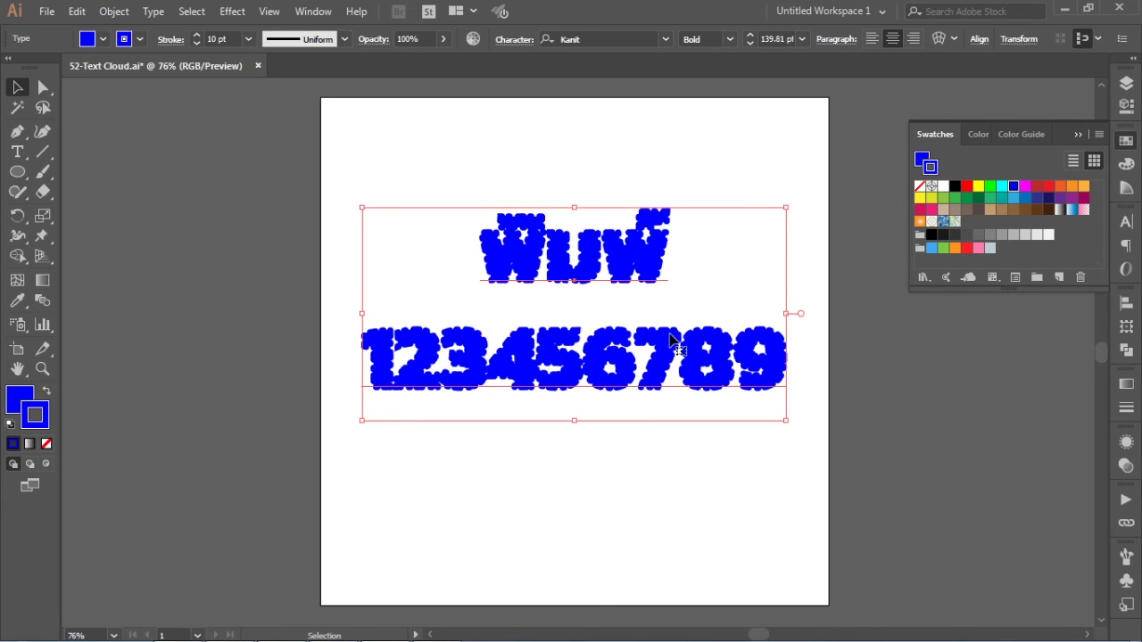
{"action": "left_click", "coordinate": [667, 39]}
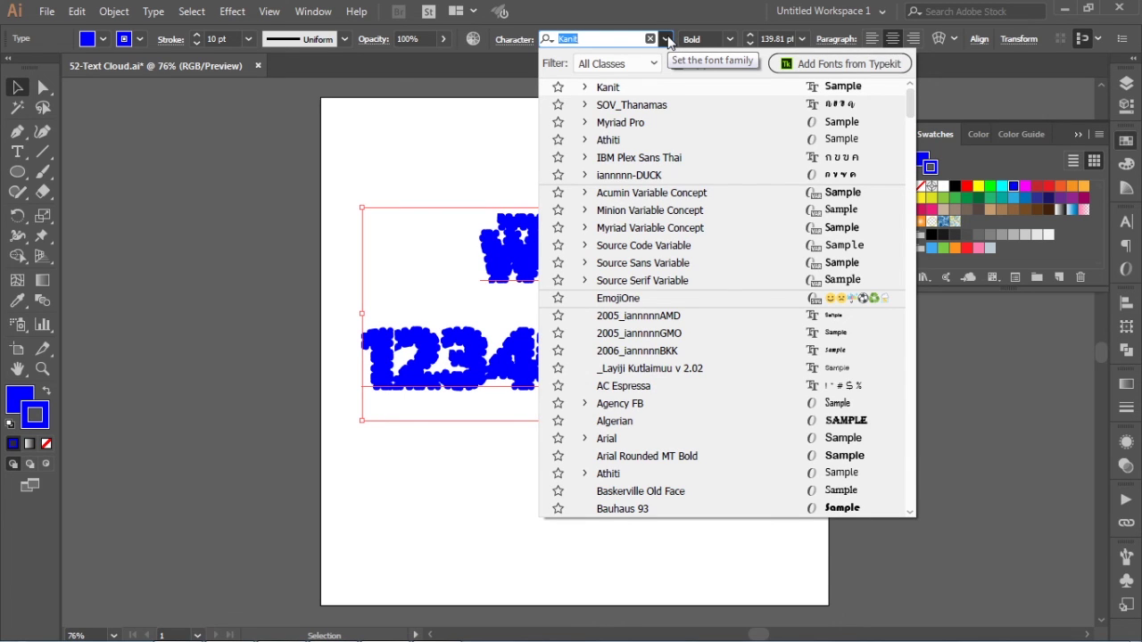
{"action": "left_click", "coordinate": [668, 41]}
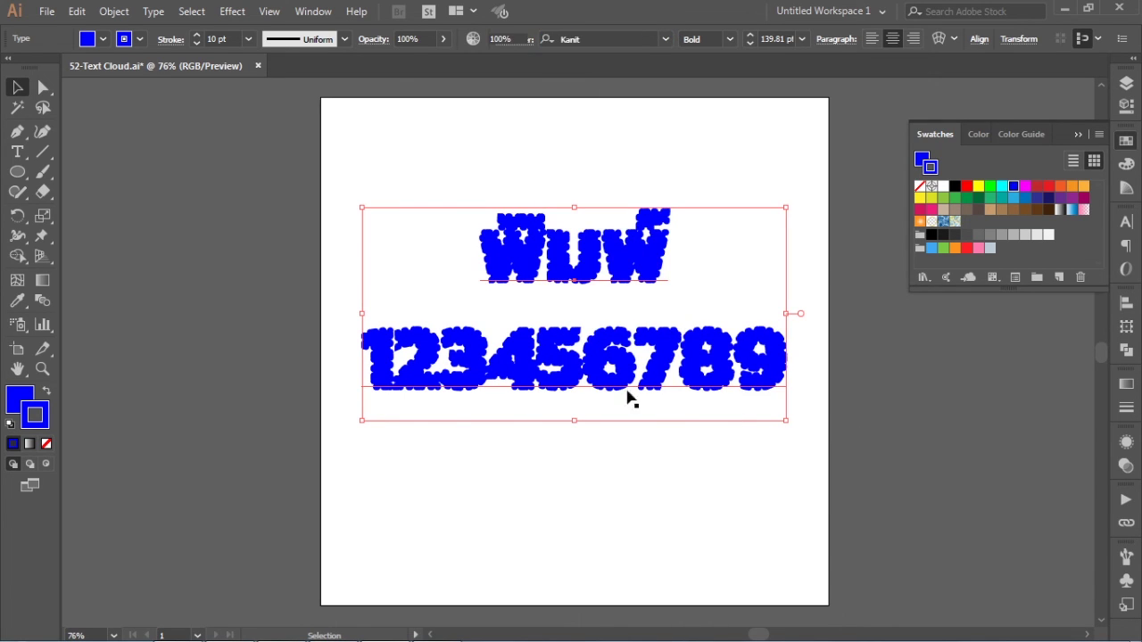
{"action": "left_click", "coordinate": [609, 465]}
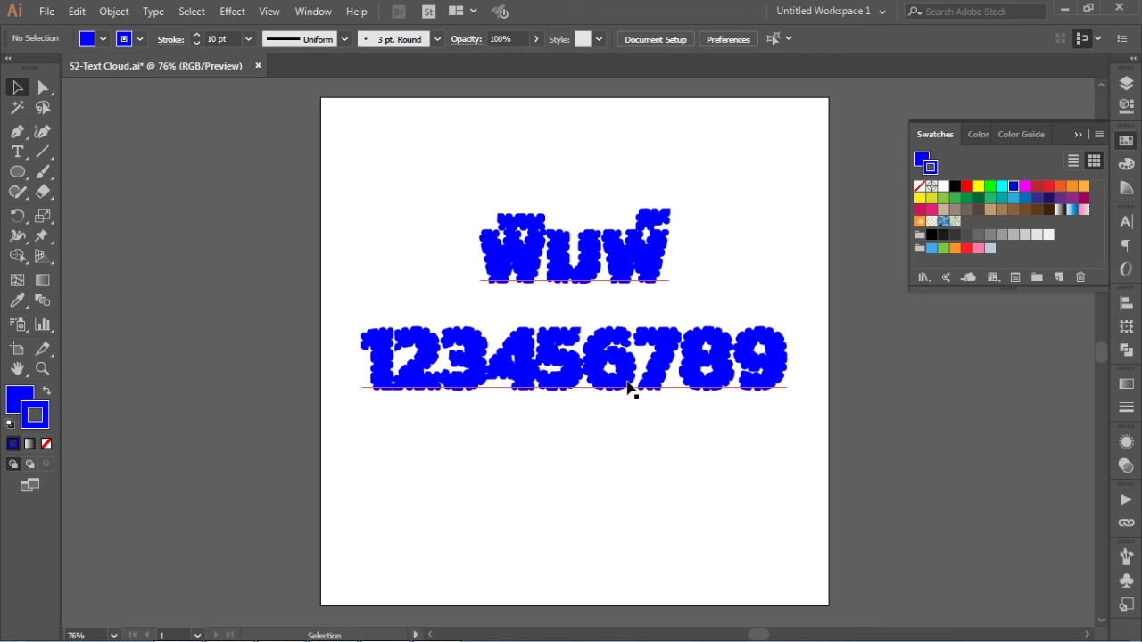
{"action": "left_click", "coordinate": [702, 417]}
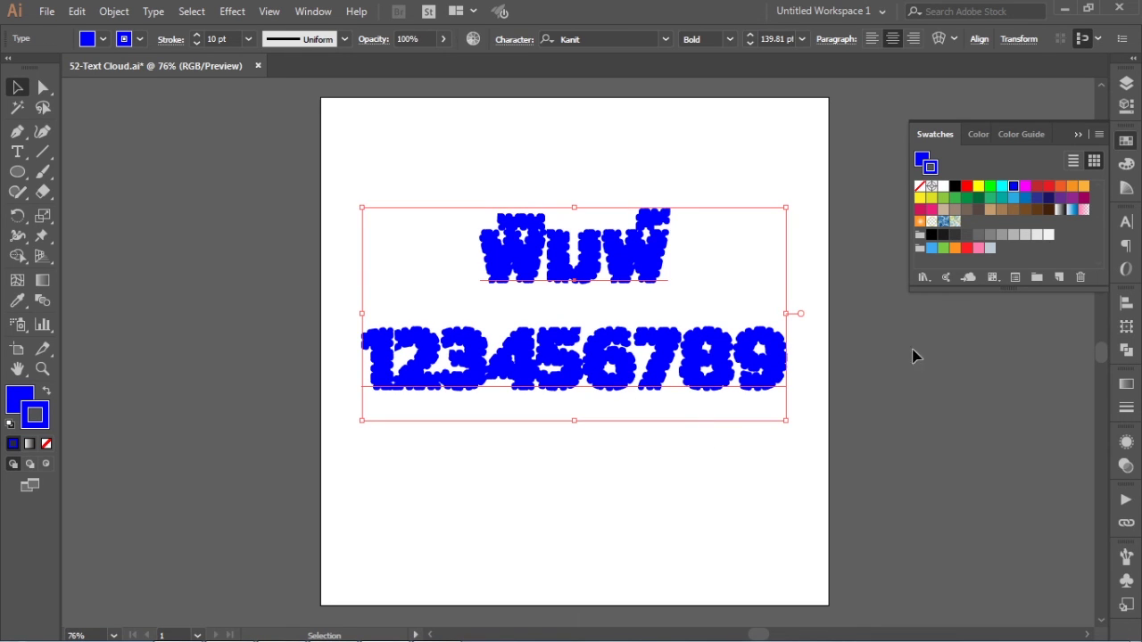
{"action": "left_click", "coordinate": [665, 39]}
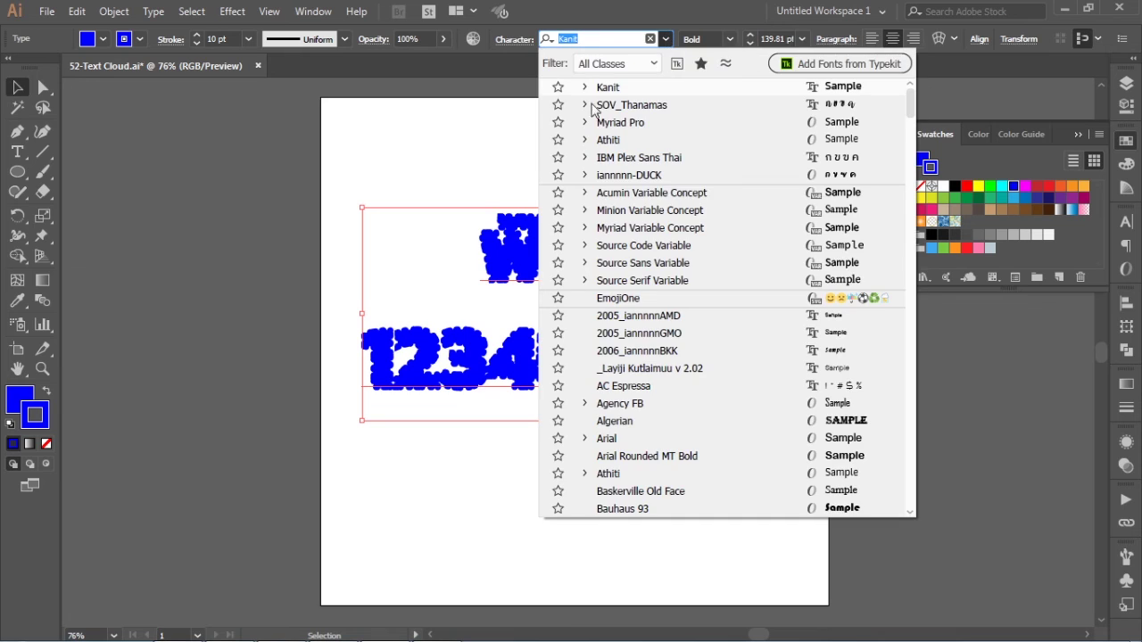
{"action": "left_click", "coordinate": [504, 182]}
{"action": "key", "text": "Up"}
{"action": "key", "text": "Up"}
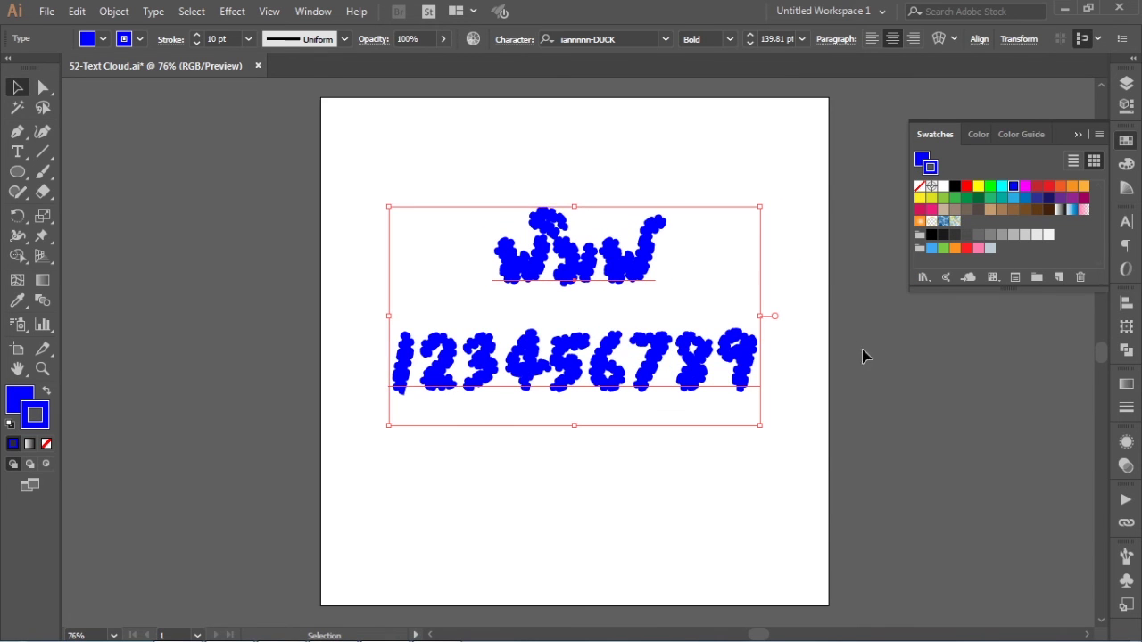
{"action": "left_click", "coordinate": [891, 393]}
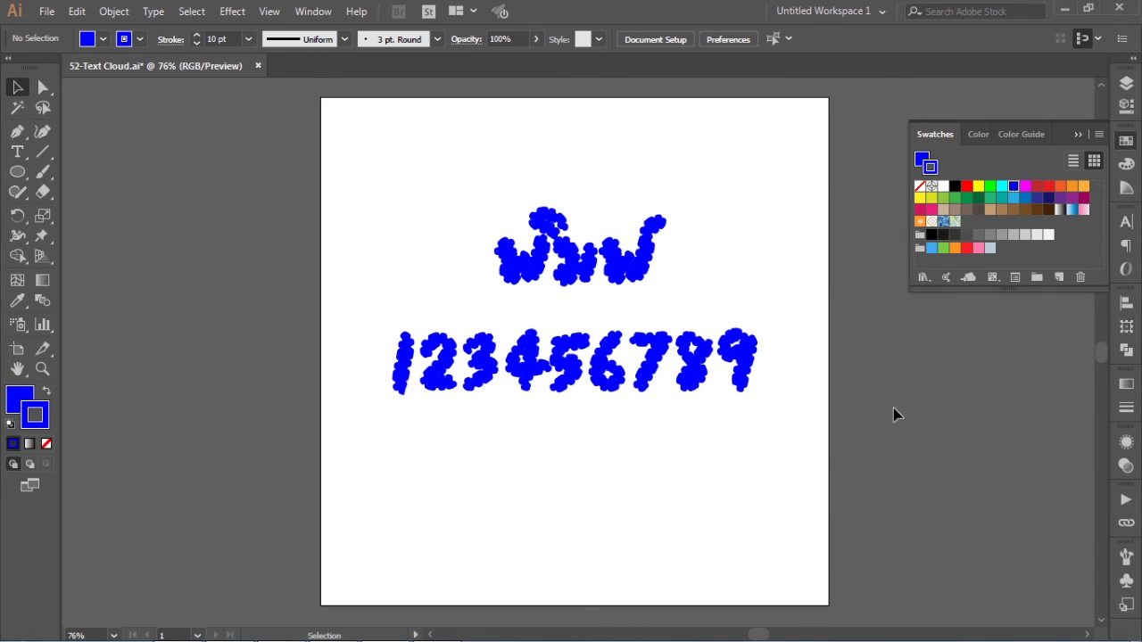